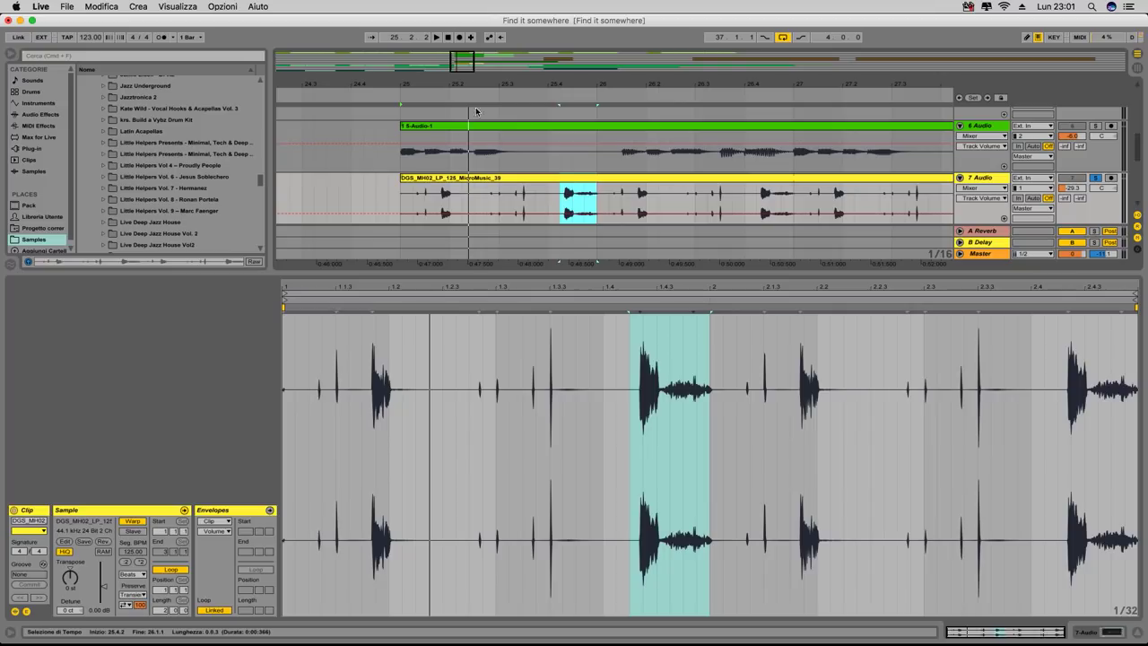
# - Split the MicroMusic_39 clip on 7 Audio around the short segment just before 25.1.4 and cut that segment out
pyautogui.moveTo(443, 84); pyautogui.dragTo(444, 94)
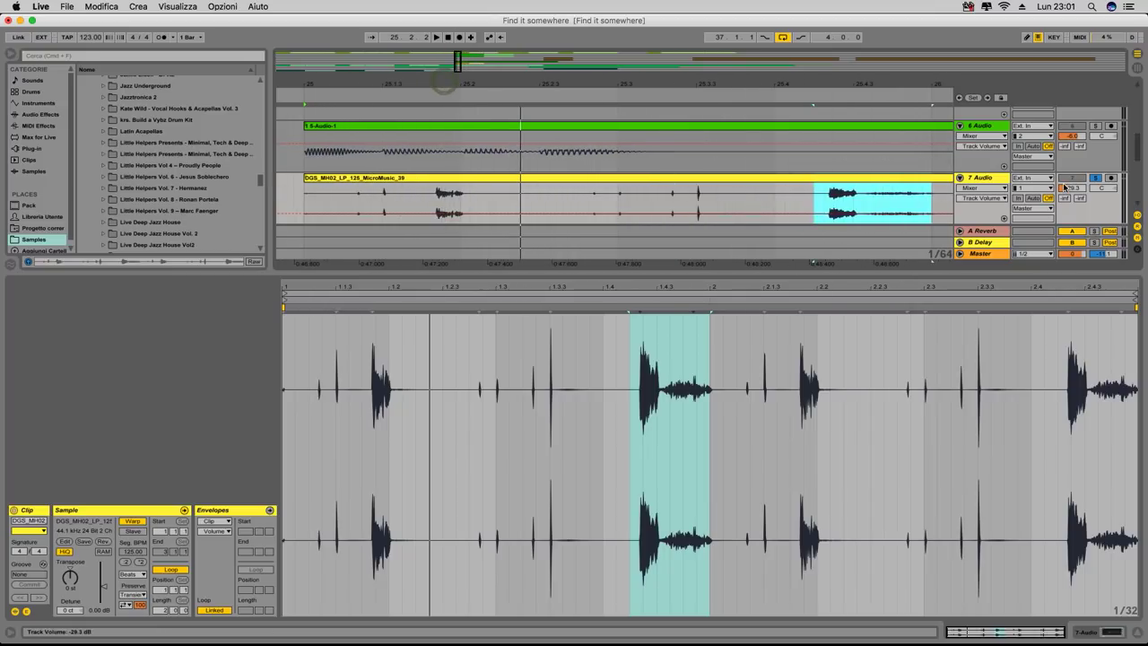
pyautogui.scroll(-3, 449, 126)
pyautogui.moveTo(431, 135); pyautogui.dragTo(450, 136)
pyautogui.press('super+e')
pyautogui.scroll(2, 453, 139)
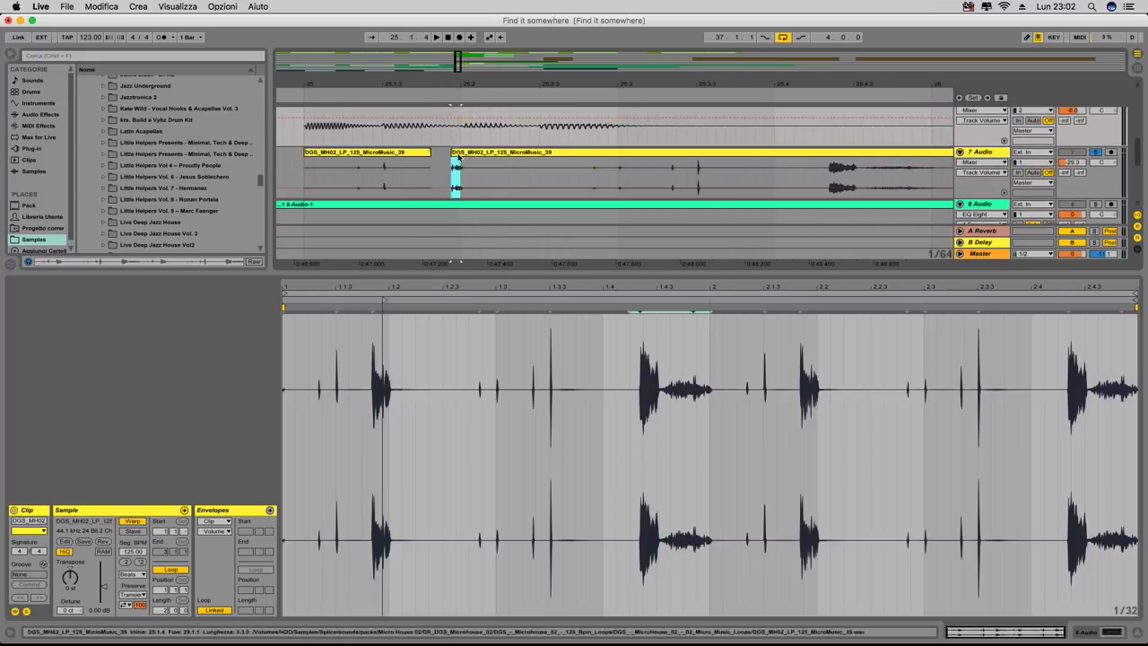
# - Select the hit before bar 26 in the chopped first bar on 7 Audio, and move the second slice's start marker to the sample's beginning
pyautogui.click(393, 153)
pyautogui.click(875, 169)
pyautogui.moveTo(875, 169); pyautogui.dragTo(827, 168)
pyautogui.press('-')
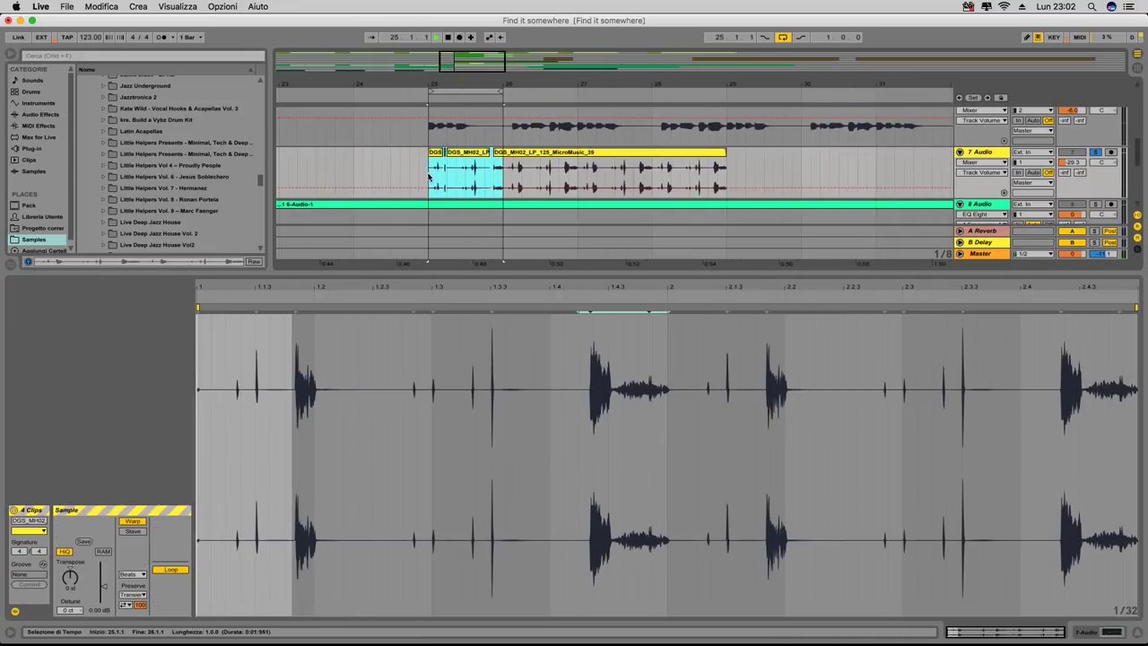
pyautogui.click(469, 153)
pyautogui.moveTo(388, 301)
pyautogui.mouseDown()
pyautogui.moveTo(388, 314)
pyautogui.moveTo(287, 308)
pyautogui.moveTo(283, 295)
pyautogui.mouseUp()
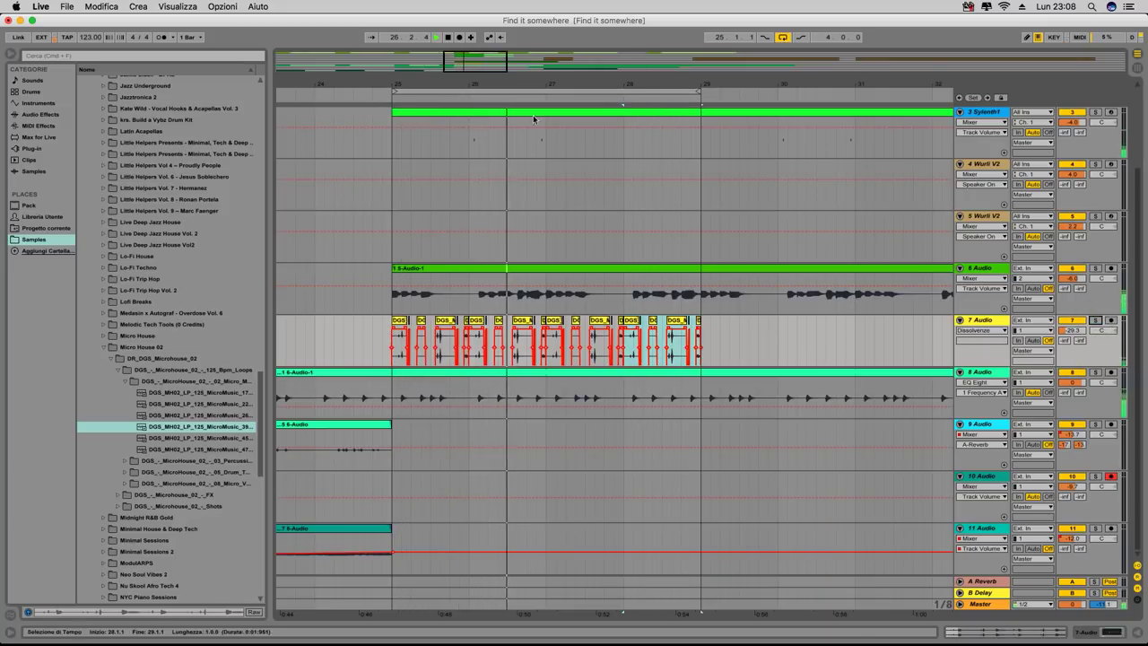
# - Audition the drum loops in Drum_Loops_125 and place US_MHDP_Drum_125_fat_percussion on the 8 Audio track in the looped section
pyautogui.moveTo(514, 81)
pyautogui.mouseDown()
pyautogui.moveTo(499, 88)
pyautogui.moveTo(523, 84)
pyautogui.mouseUp()
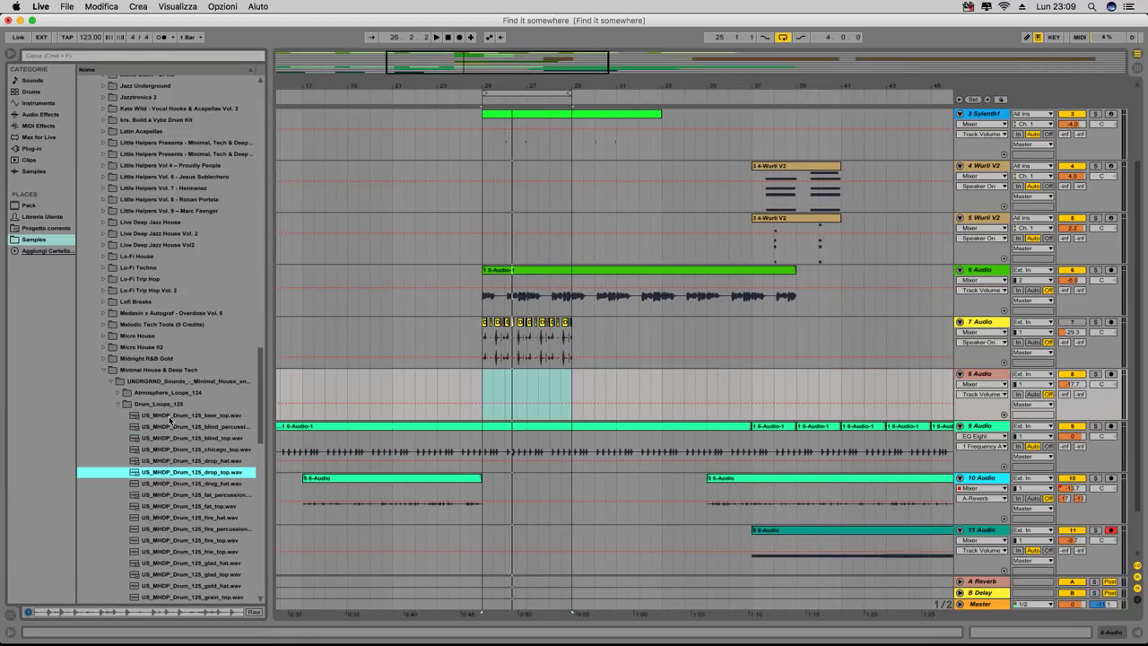
pyautogui.press('Down')
pyautogui.press('Down')
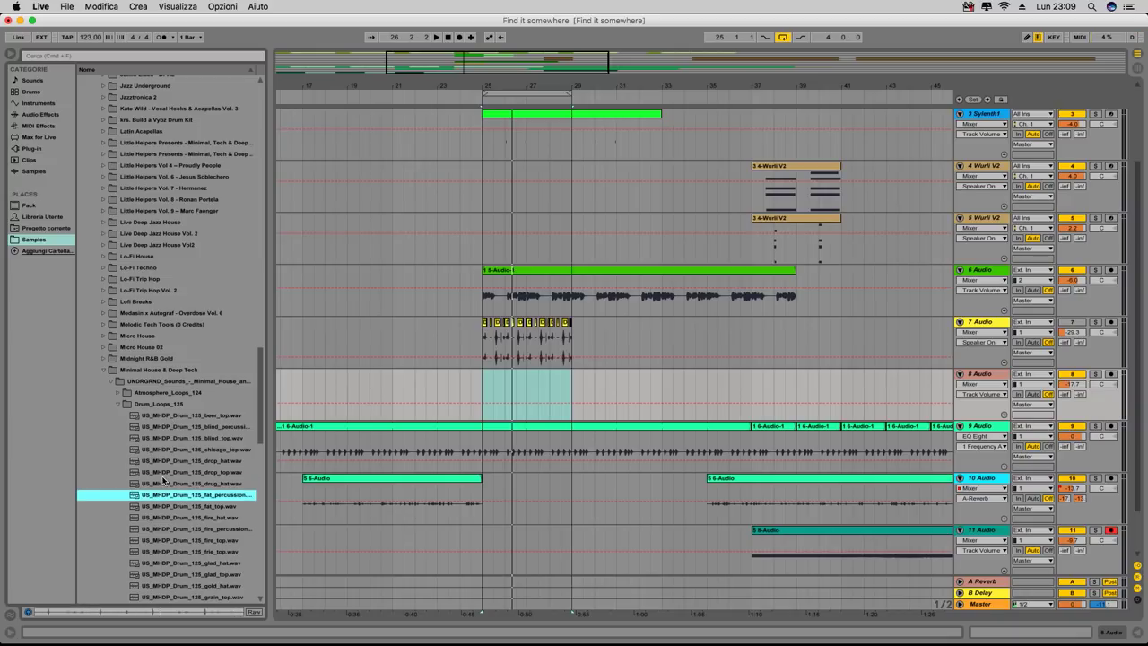
pyautogui.moveTo(158, 498); pyautogui.dragTo(526, 380)
pyautogui.press('space')
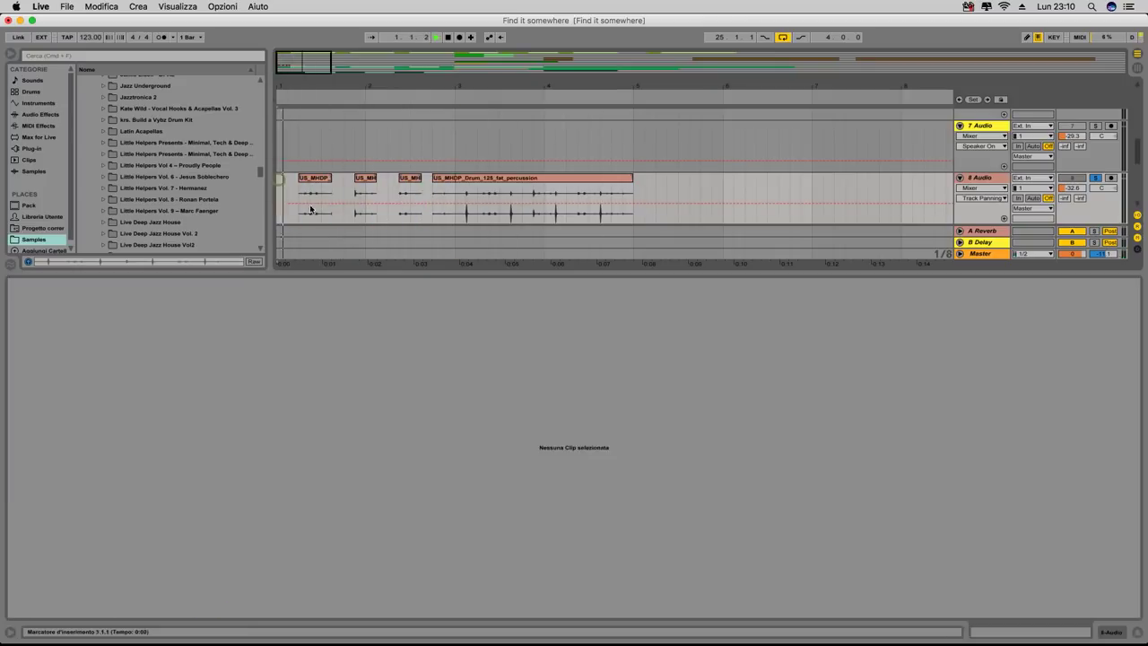
# - Consolidate the chopped fat_percussion slices in bars 1 and 2 of 8 Audio into one clip and play back
pyautogui.moveTo(280, 201); pyautogui.dragTo(459, 197)
pyautogui.press('super+j')
pyautogui.press('space')
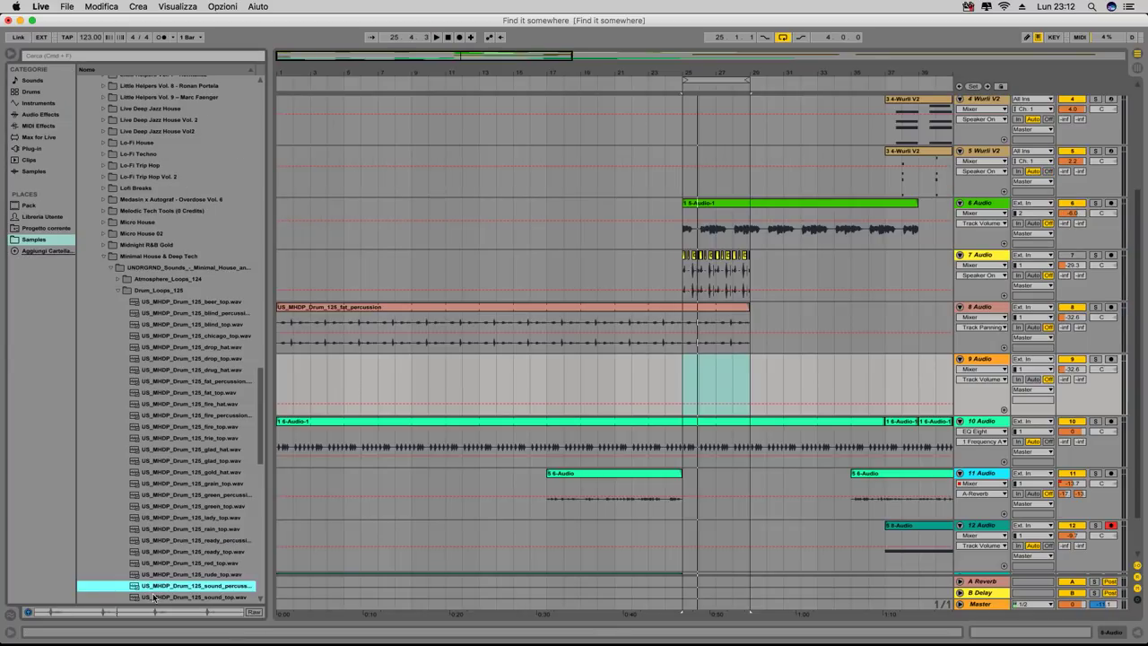
# - Audition further percussion loops, place US_MHDP_Drum_125_sure_percussion on 9 Audio, and set that track's volume to -43.0 dB
pyautogui.click(153, 596)
pyautogui.press('Down')
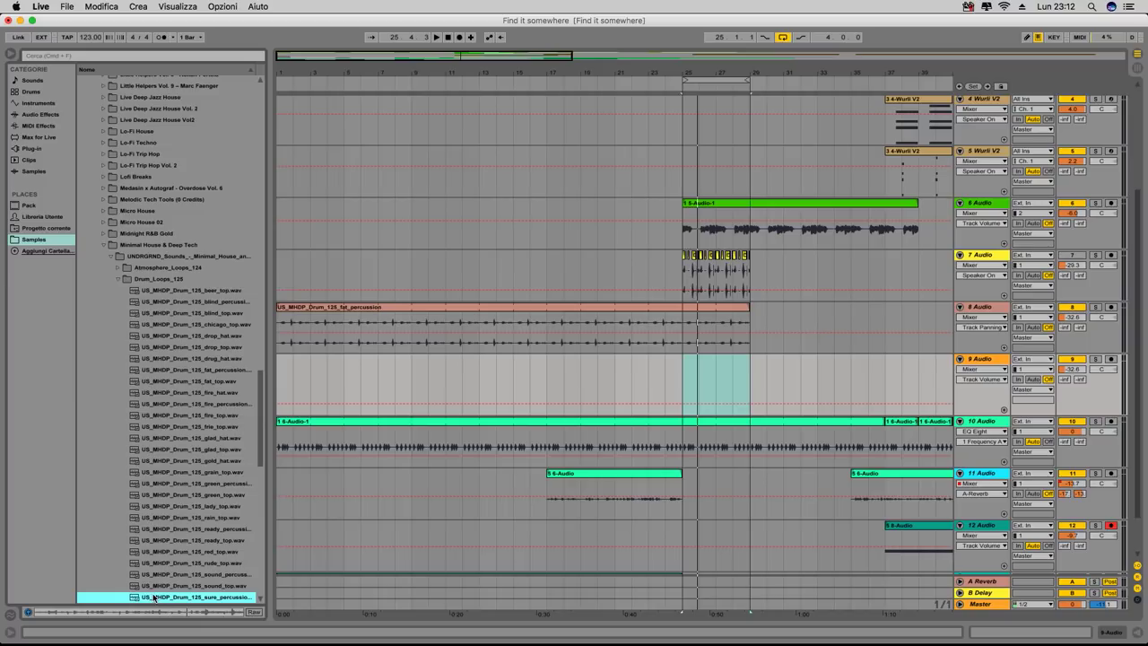
pyautogui.moveTo(153, 596); pyautogui.dragTo(692, 385)
pyautogui.press('space')
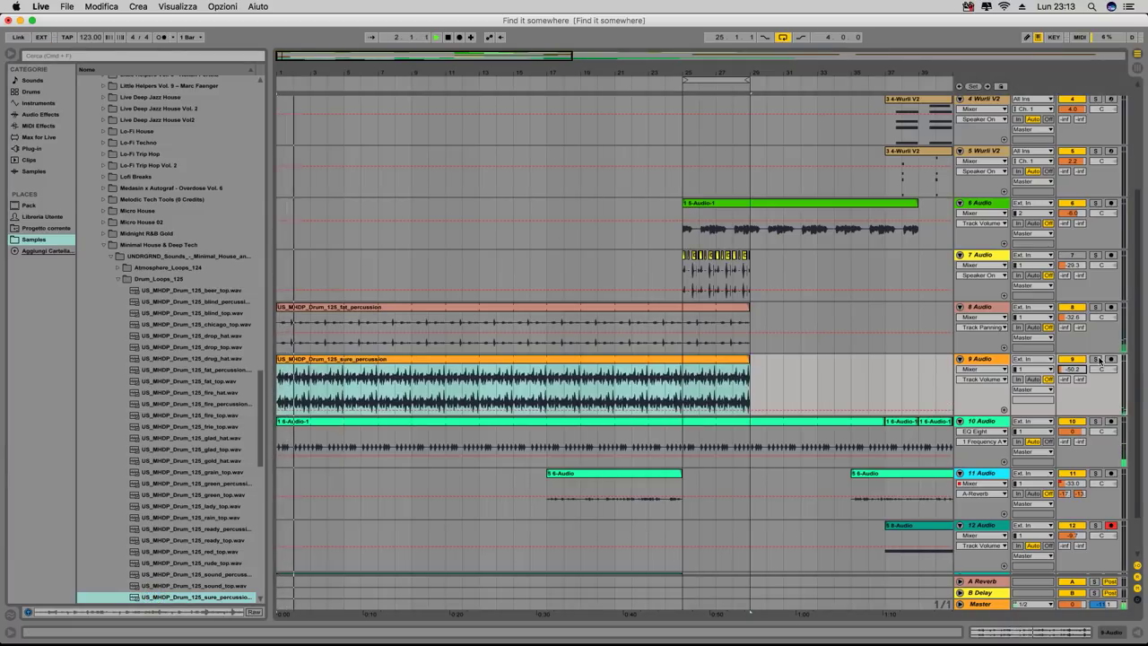
pyautogui.moveTo(1072, 368); pyautogui.dragTo(1074, 367)
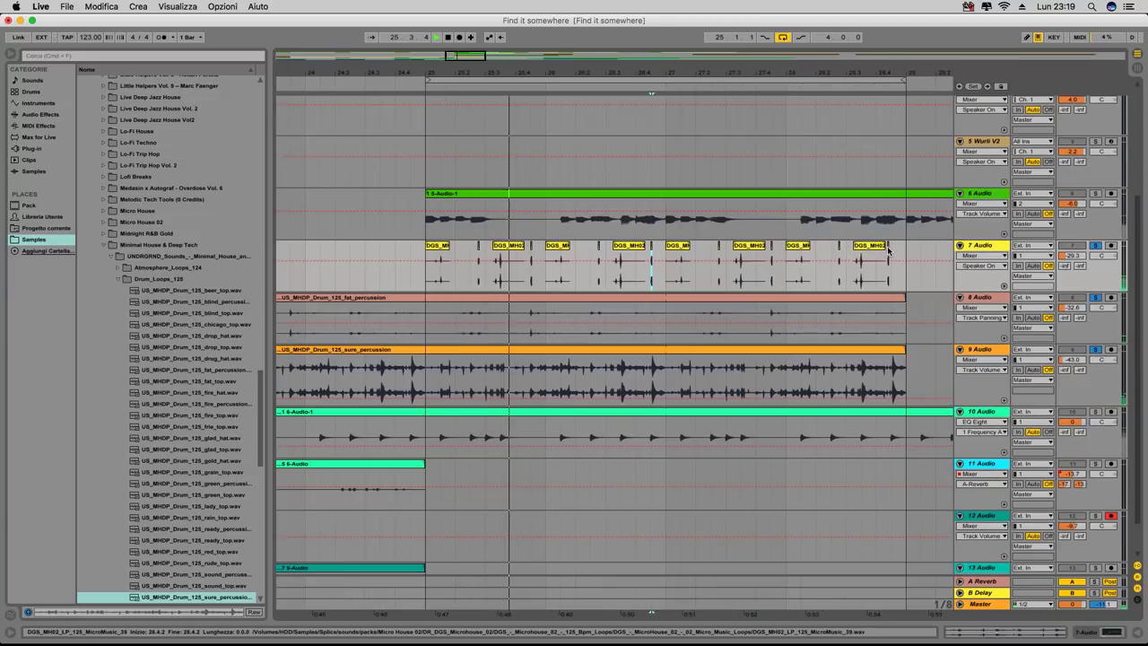
# - Nudge the last short MicroMusic_39 slices in bar 28 of 7 Audio slightly later
pyautogui.click(889, 251)
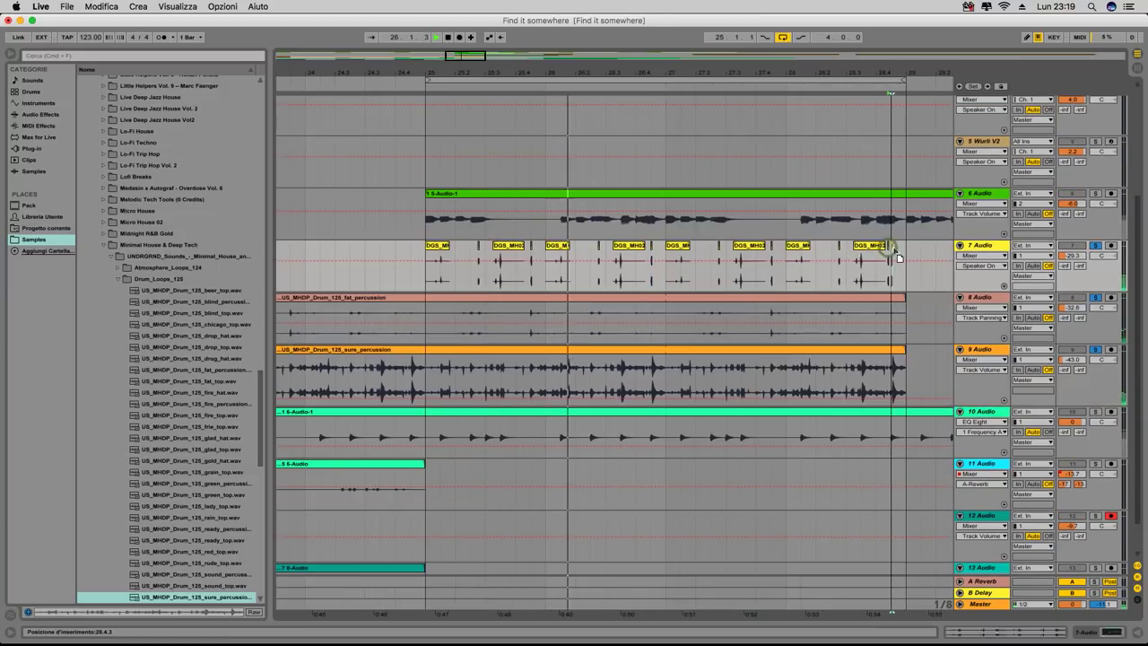
pyautogui.click(836, 256)
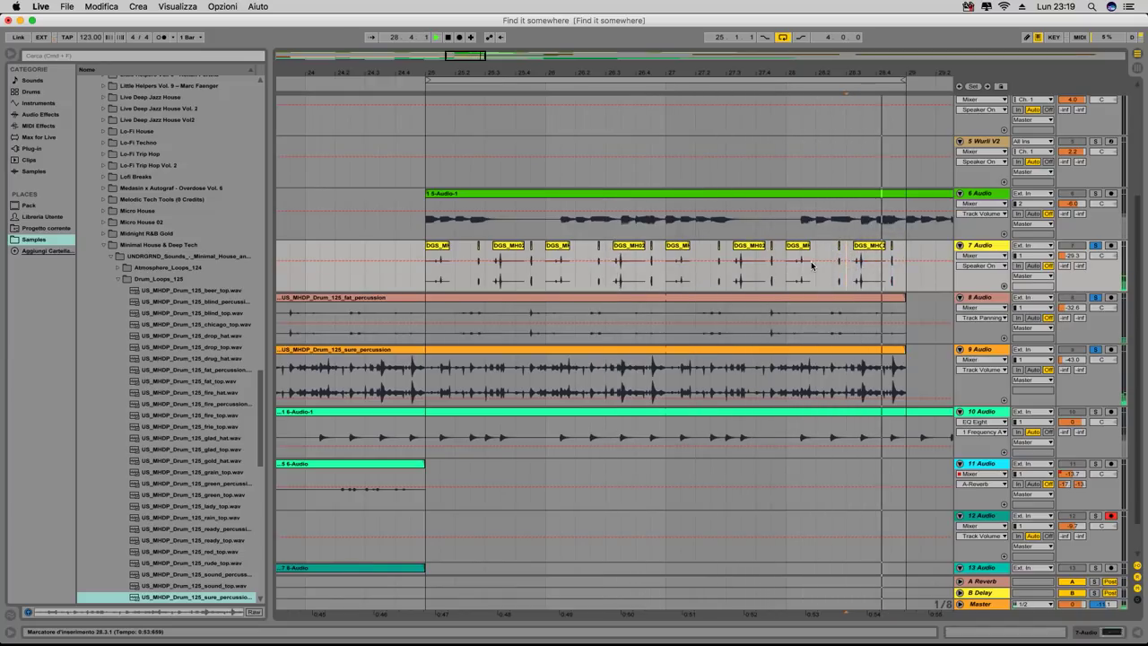
# - Turn off solo on tracks 7, 8 and 9 Audio and play the loop with the full mix
pyautogui.click(1095, 247)
pyautogui.press('space')
pyautogui.click(1095, 298)
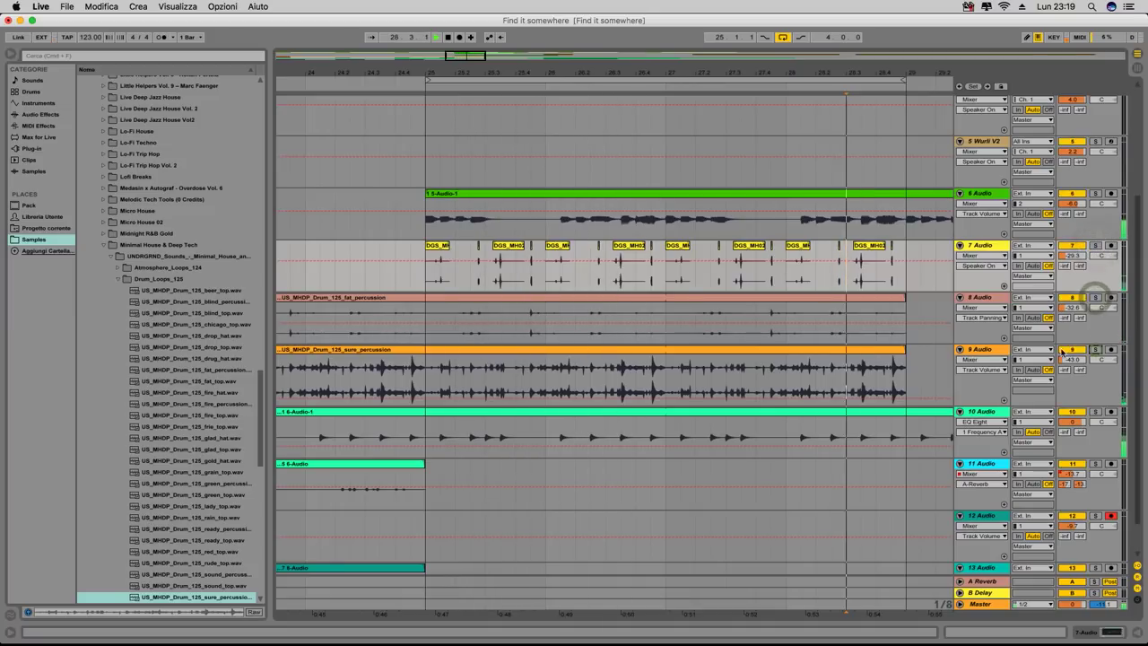
pyautogui.click(1095, 349)
pyautogui.press('space')
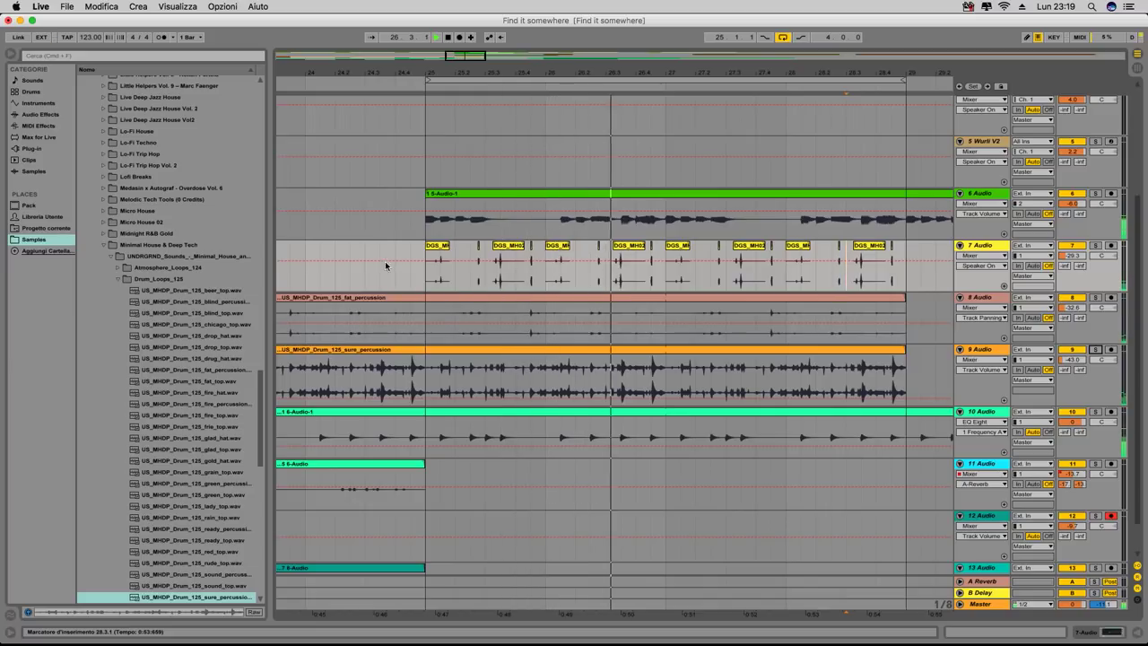
pyautogui.moveTo(464, 67); pyautogui.dragTo(529, 72)
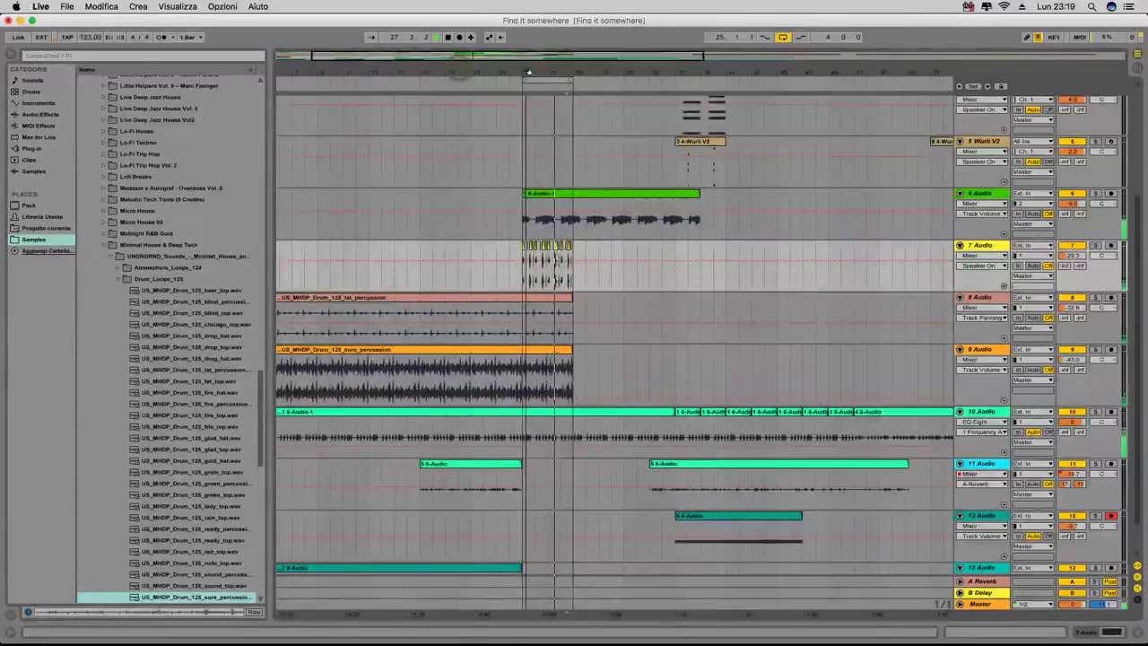
pyautogui.click(414, 227)
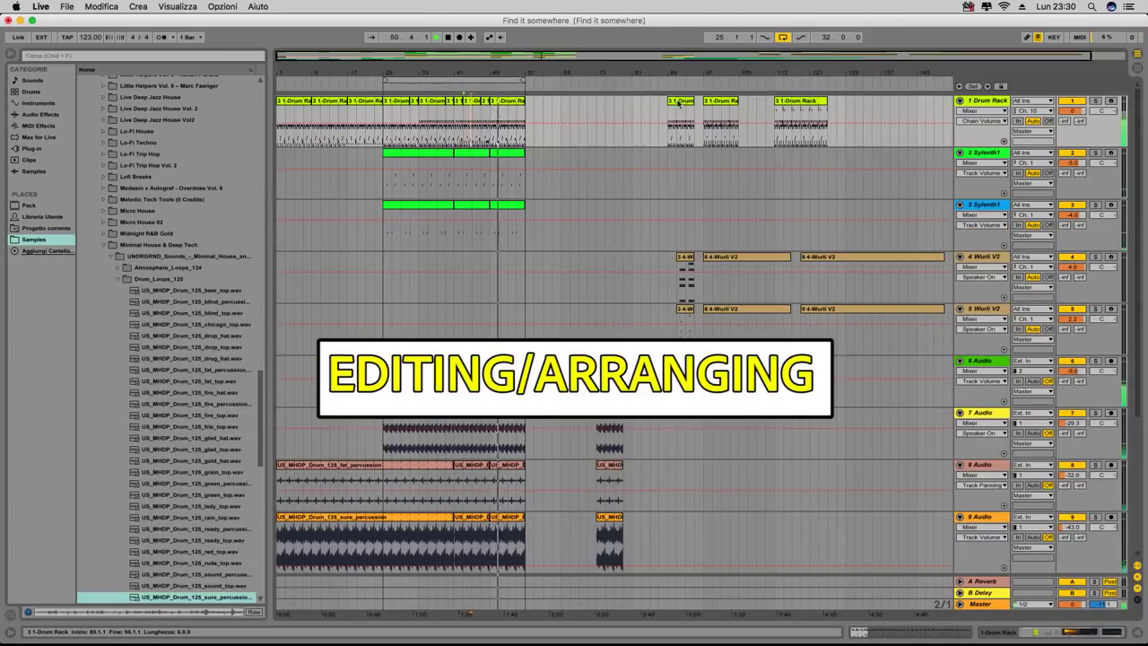
# - Select the Drum Rack clip at bar 97 and the last Drum Rack clip of the looped section for arranging
pyautogui.click(720, 112)
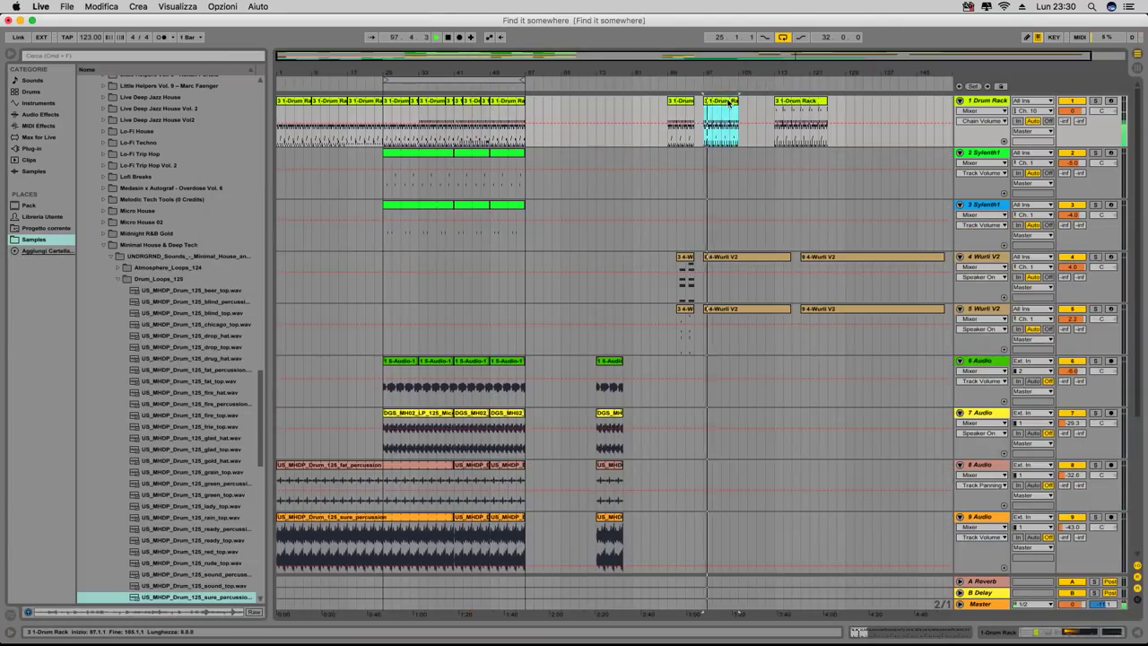
pyautogui.click(507, 112)
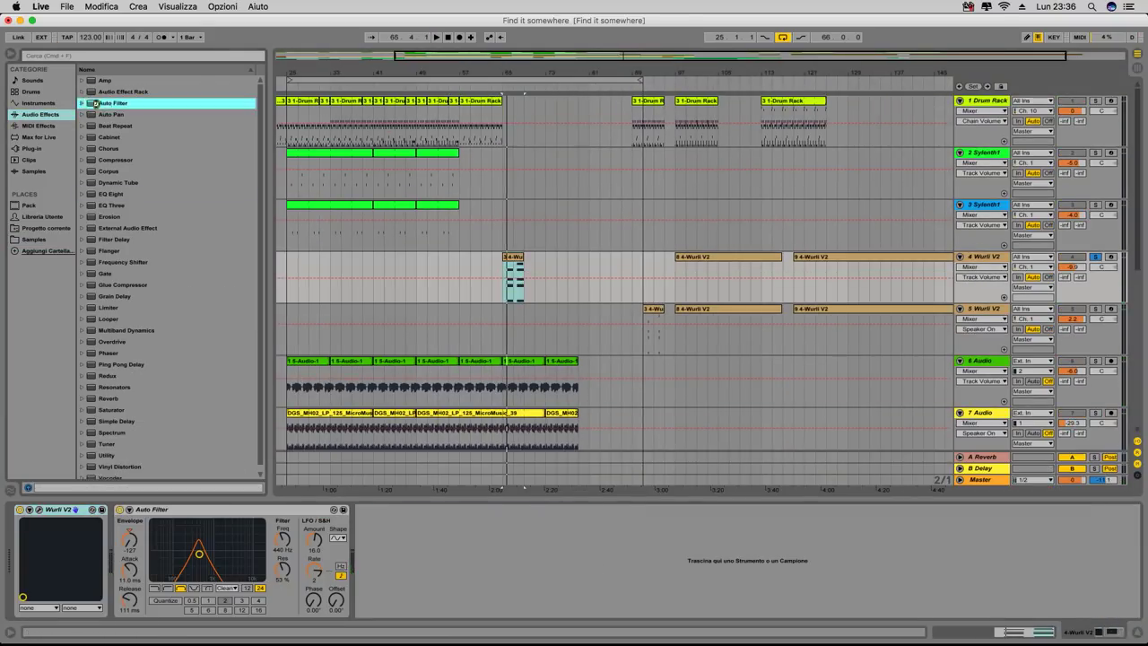
# - Add a second Auto Filter to 4 Wurli V2 and a volume breakpoint at the start of the 11 Audio clip at bar 57
pyautogui.doubleClick(96, 103)
pyautogui.click(513, 392)
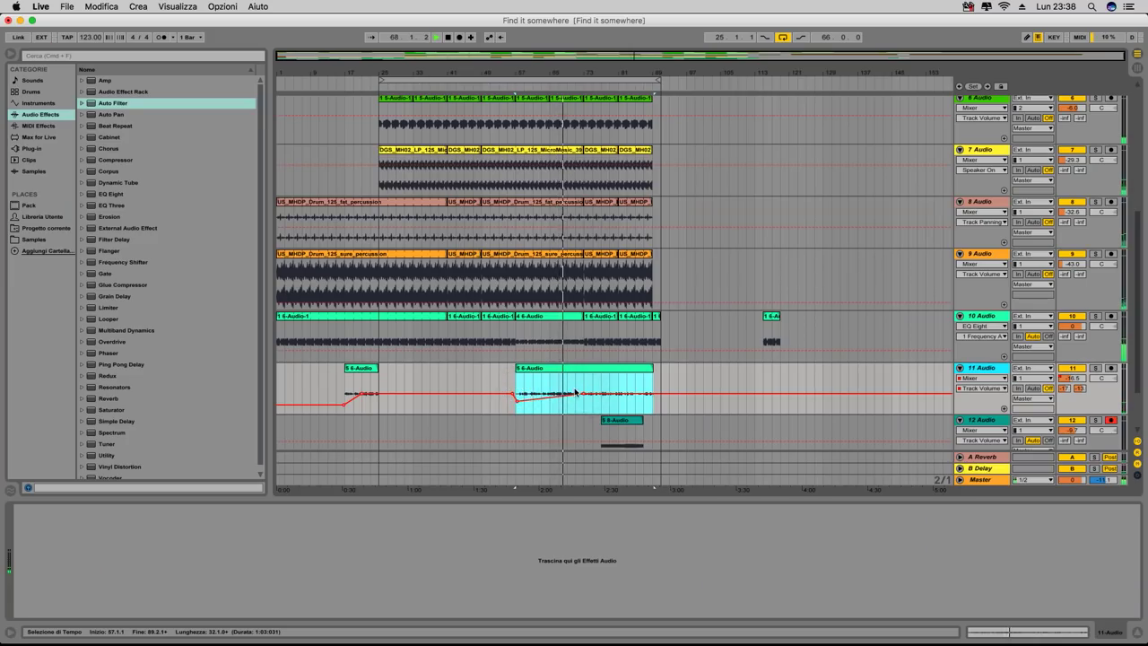
pyautogui.click(639, 368)
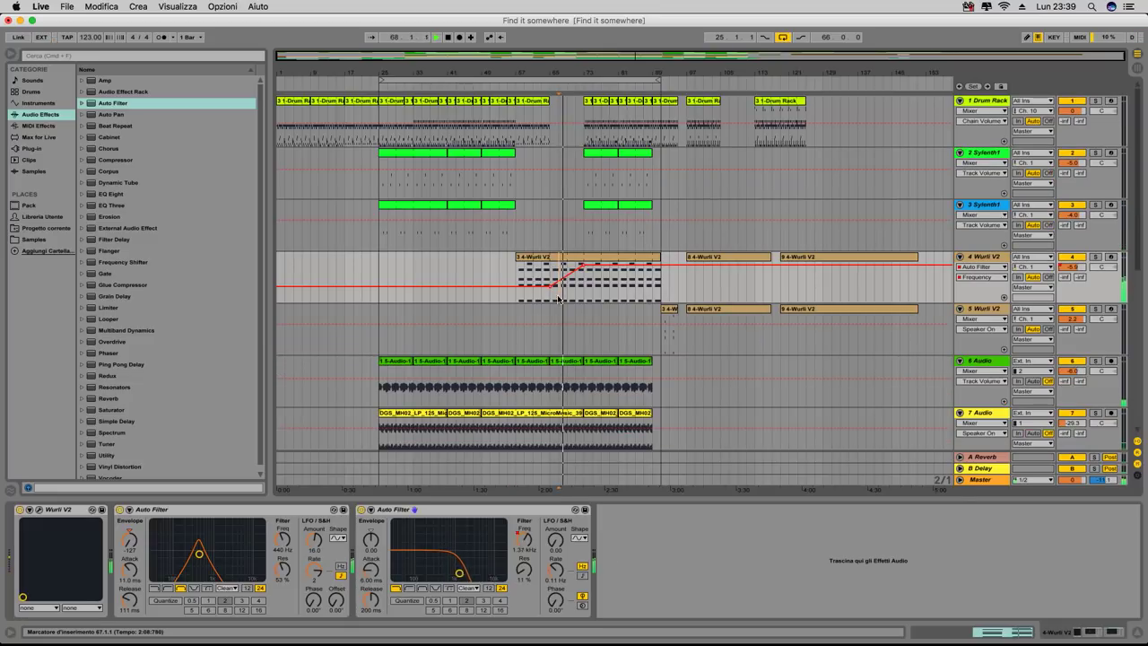
pyautogui.scroll(4, 557, 264)
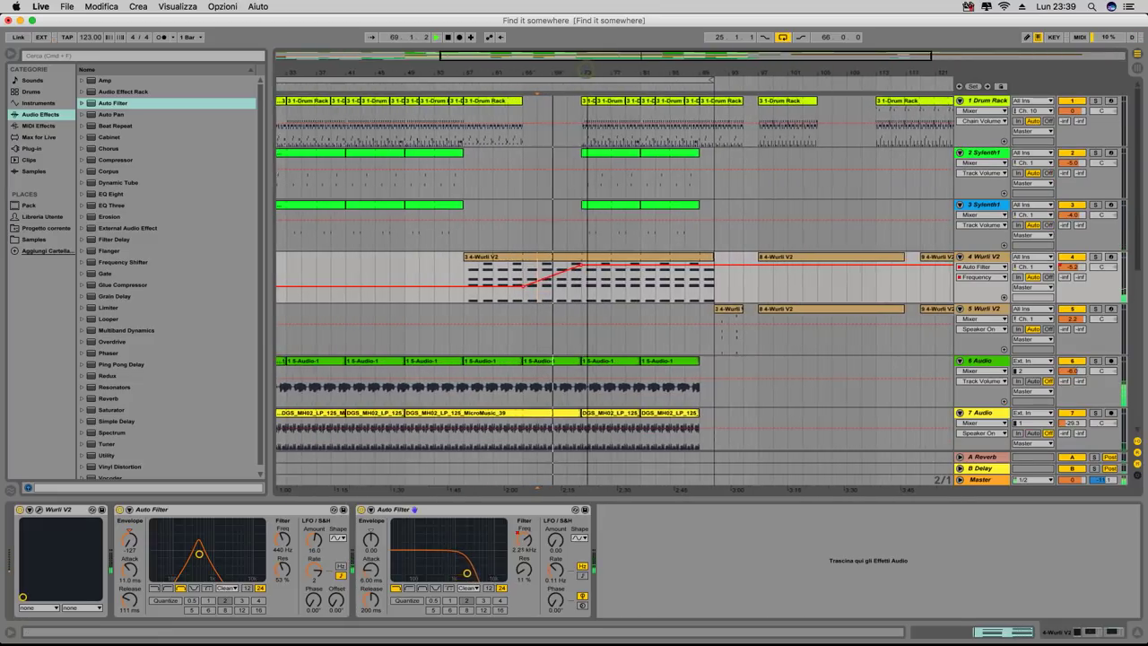
pyautogui.scroll(-8, 557, 264)
pyautogui.click(558, 264)
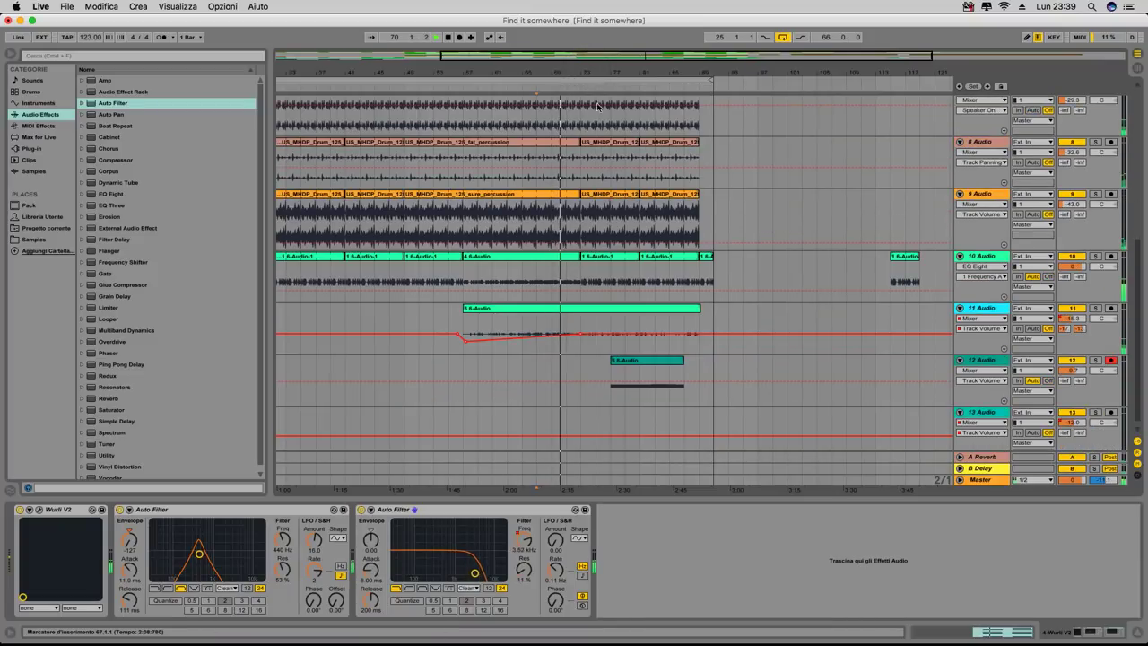
pyautogui.moveTo(579, 73); pyautogui.dragTo(656, 258)
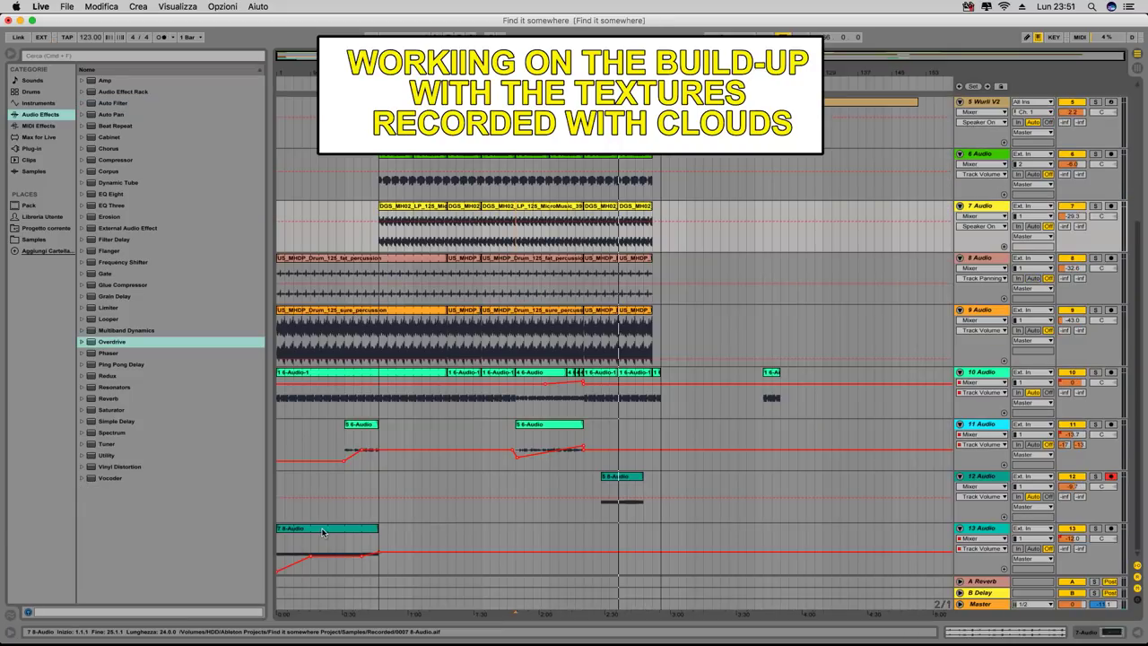
# - Place the recorded texture clip from the start of 13 Audio into the build-up section of the same track
pyautogui.moveTo(323, 532)
pyautogui.mouseDown()
pyautogui.moveTo(535, 538)
pyautogui.moveTo(466, 532)
pyautogui.moveTo(480, 530)
pyautogui.mouseUp()
pyautogui.click(516, 533)
pyautogui.moveTo(500, 72); pyautogui.dragTo(501, 85)
# - Shift the texture clip on 12 Audio earlier and duplicate it, raising its volume envelope slightly
pyautogui.moveTo(679, 476); pyautogui.dragTo(556, 481)
pyautogui.press('super+d')
pyautogui.moveTo(622, 499); pyautogui.dragTo(620, 489)
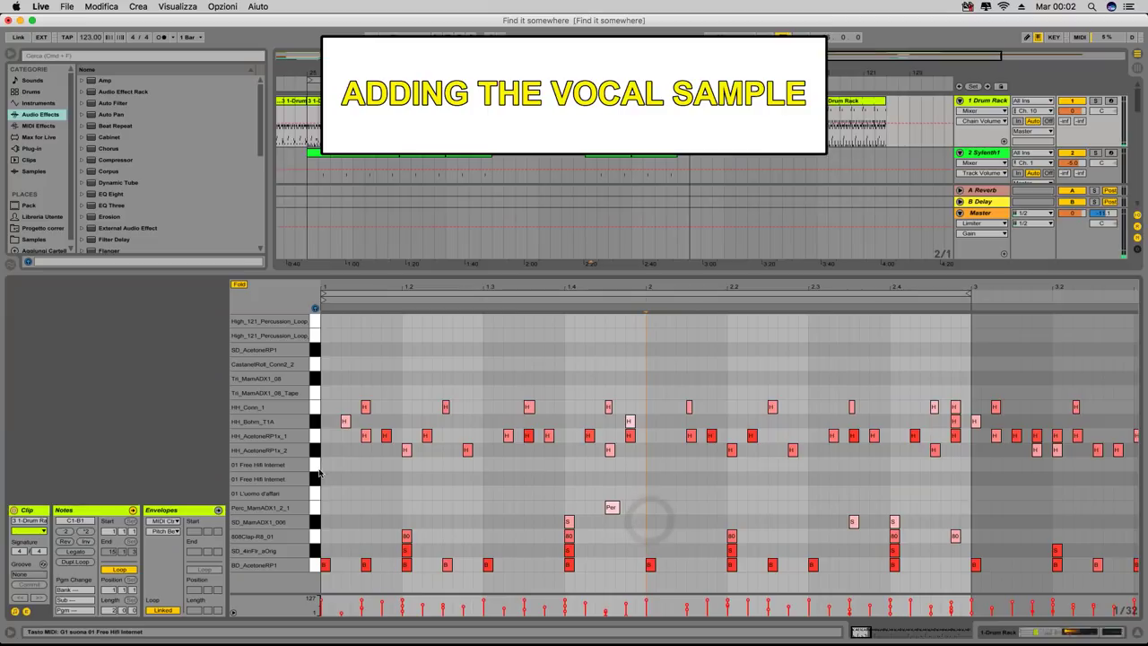
# - Audition the 01 Free Hifi Internet vocal pad and add its note at 2.1.1 in the Drum Rack clip
pyautogui.click(316, 466)
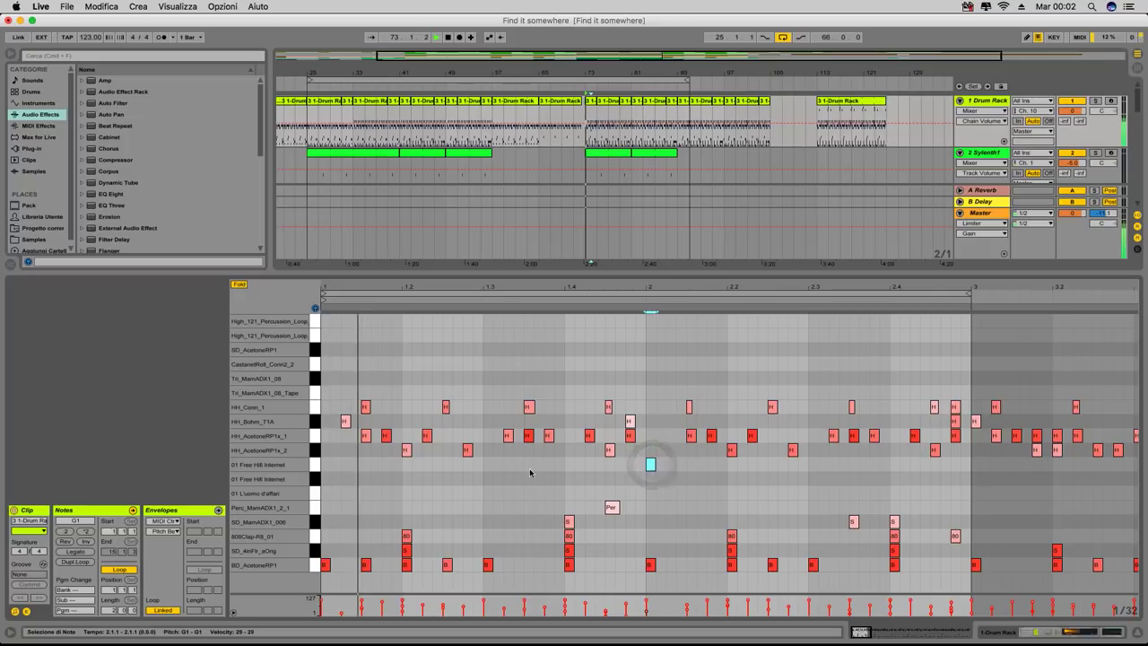
pyautogui.click(474, 477)
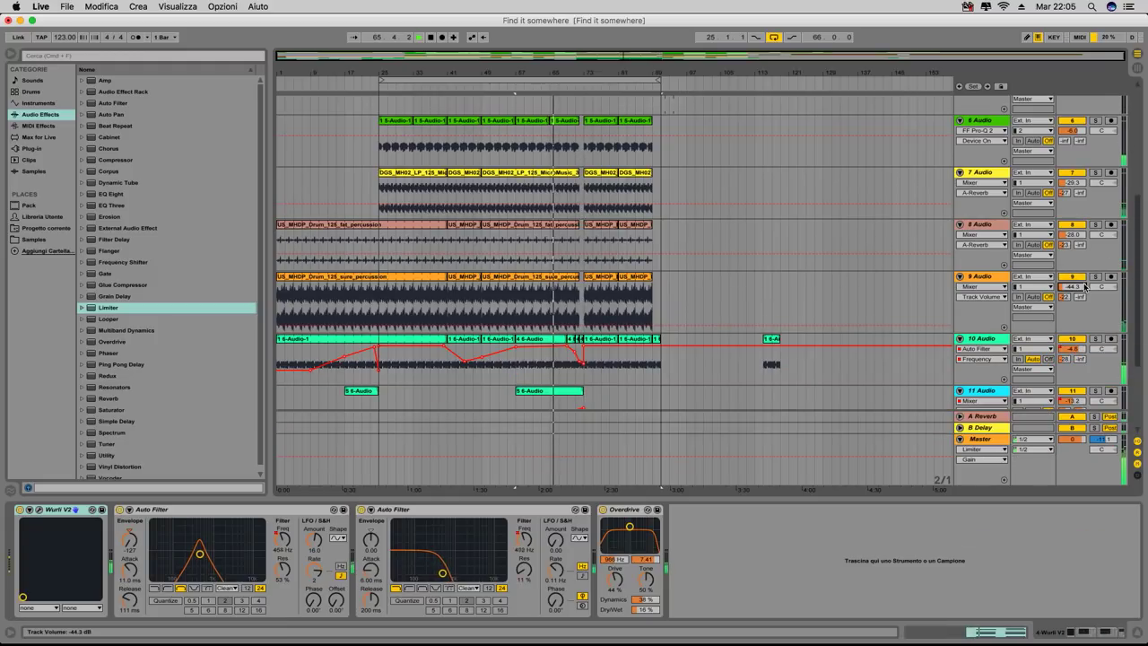
# - Adjust the bar 65 breakpoint of the Auto Filter frequency envelope on 4 Wurli V2
pyautogui.scroll(5, 742, 226)
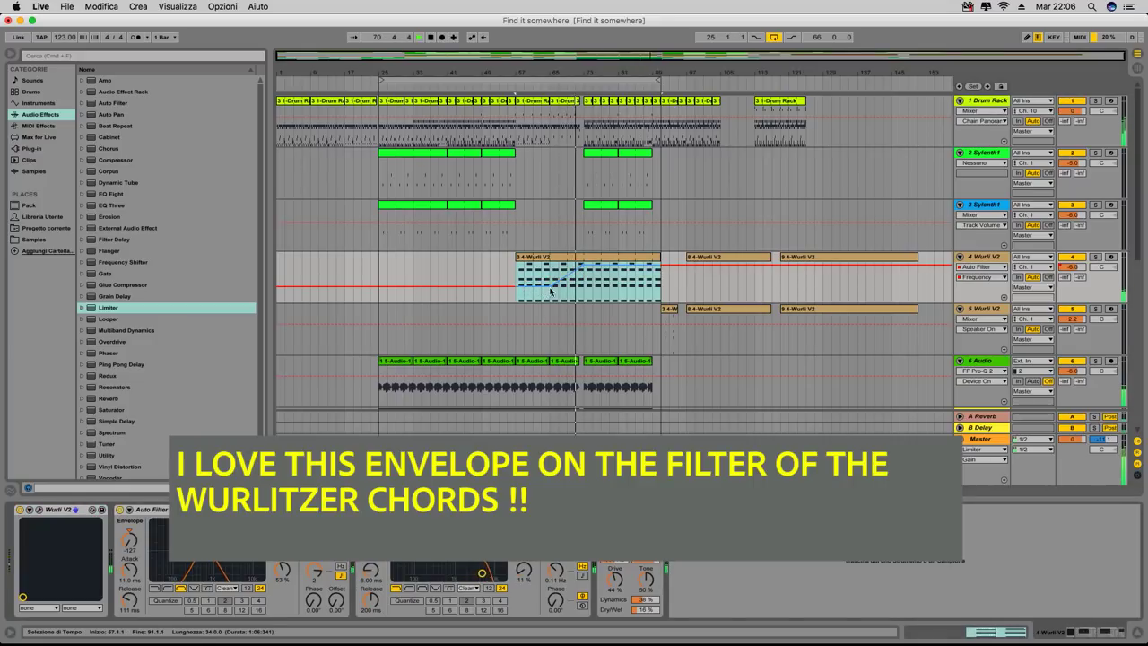
pyautogui.click(551, 277)
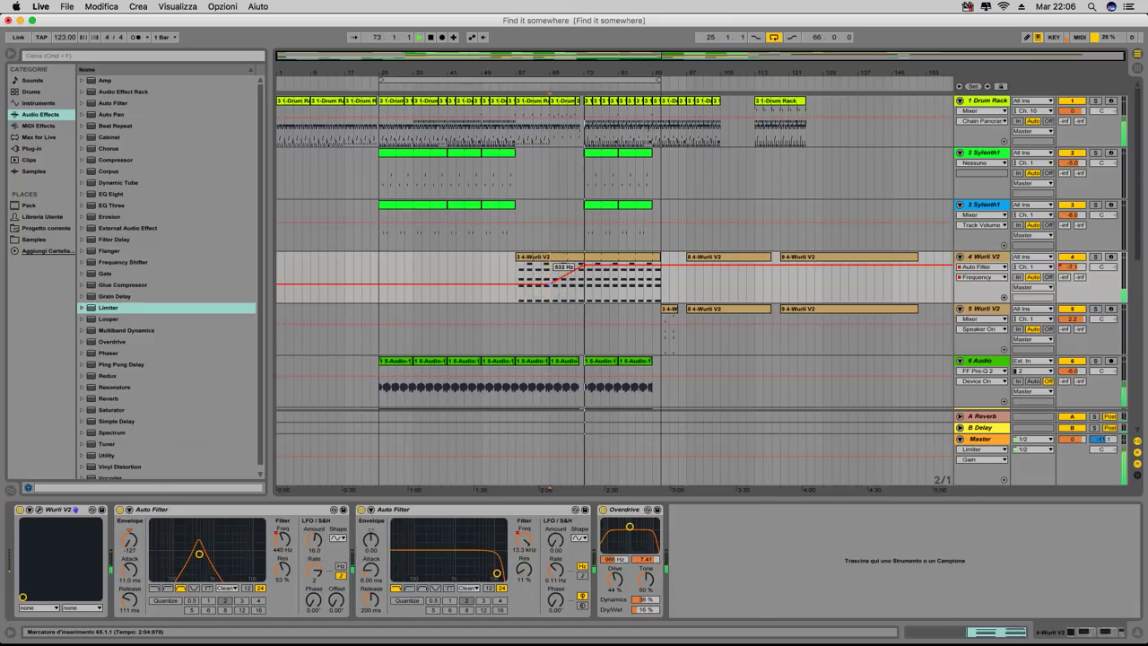
pyautogui.click(551, 288)
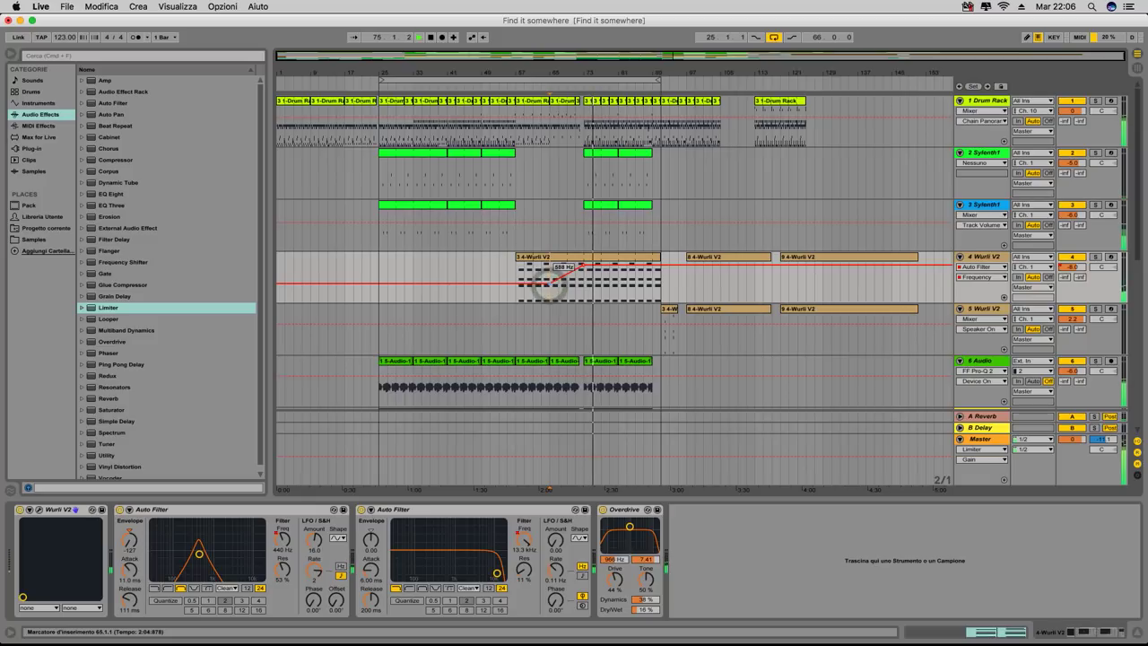